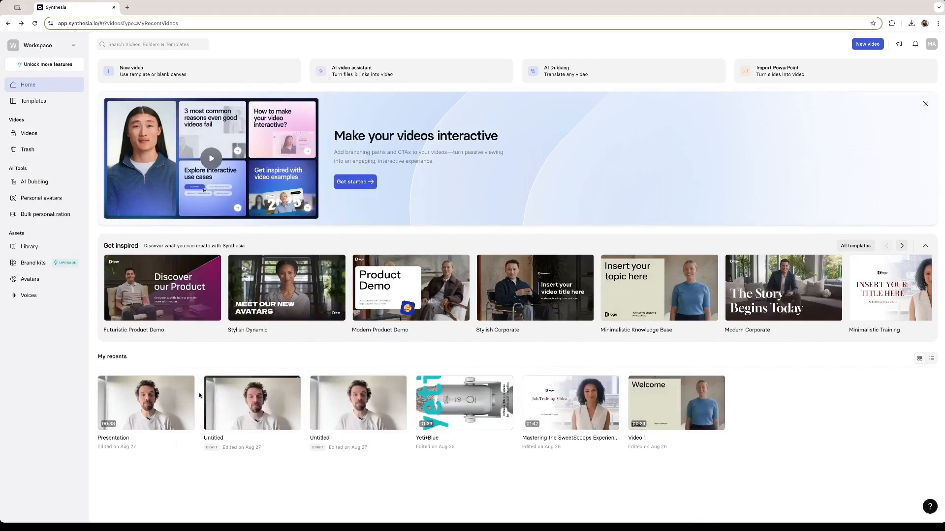
# Start a video with the AI video assistant and upload Yeti Manual.pdf as its source file.
pyautogui.moveTo(506, 406)
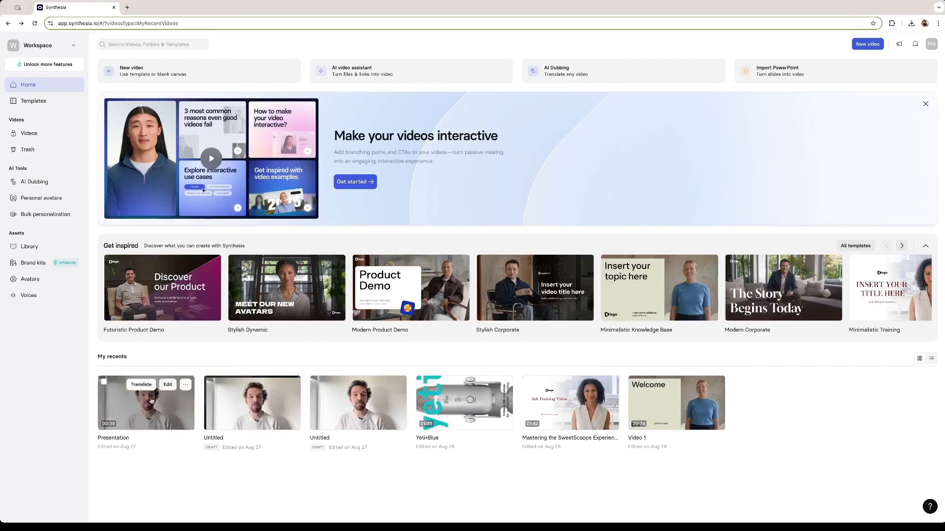
pyautogui.moveTo(271, 428)
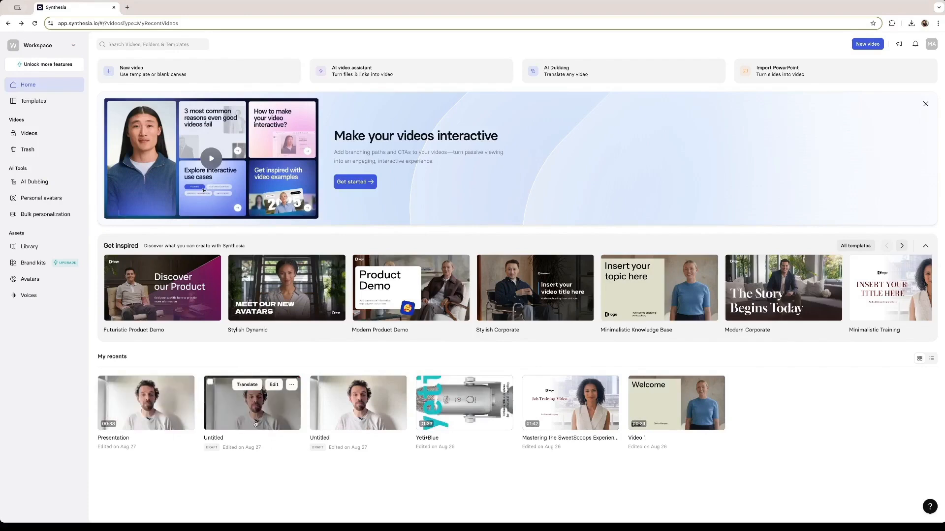
pyautogui.moveTo(563, 410)
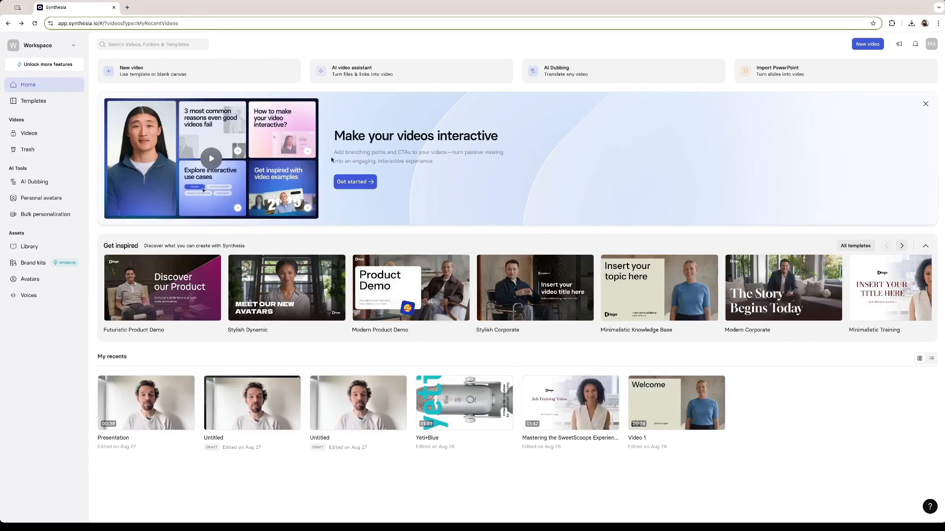
pyautogui.click(370, 72)
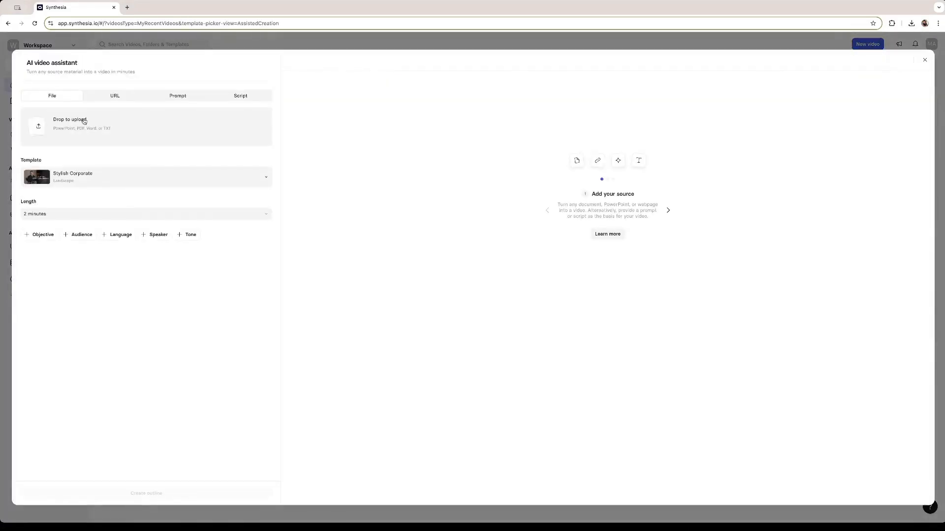
pyautogui.click(126, 128)
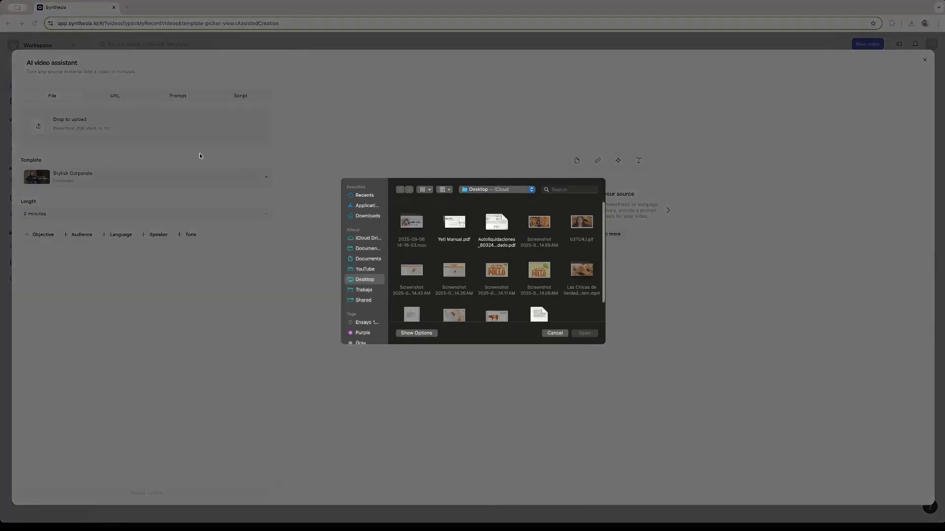
pyautogui.doubleClick(456, 225)
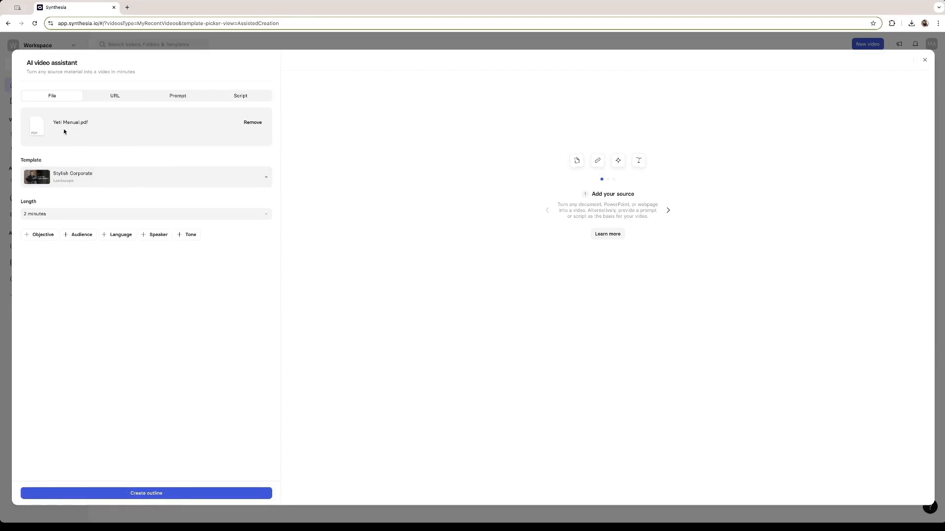
# Browse the available video templates and choose the Futuristic Product Demo template.
pyautogui.click(93, 178)
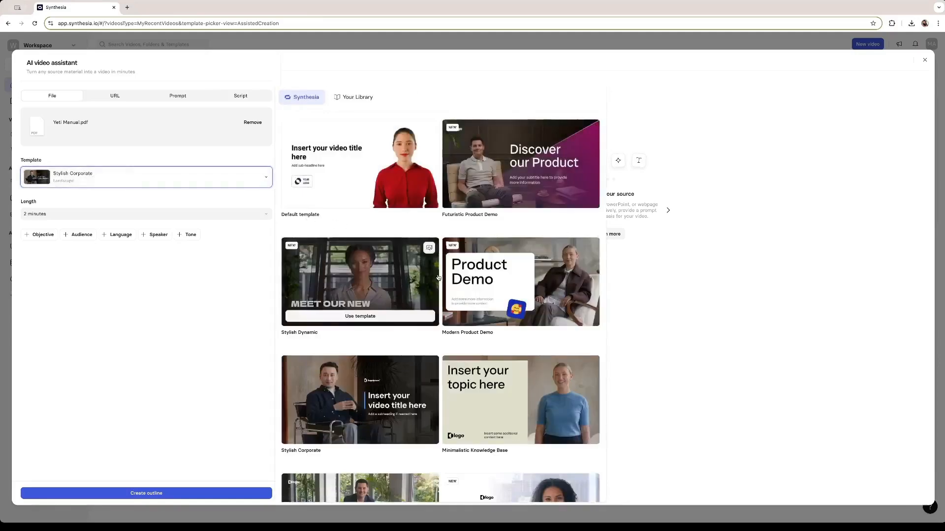
pyautogui.scroll(-5, 439, 271)
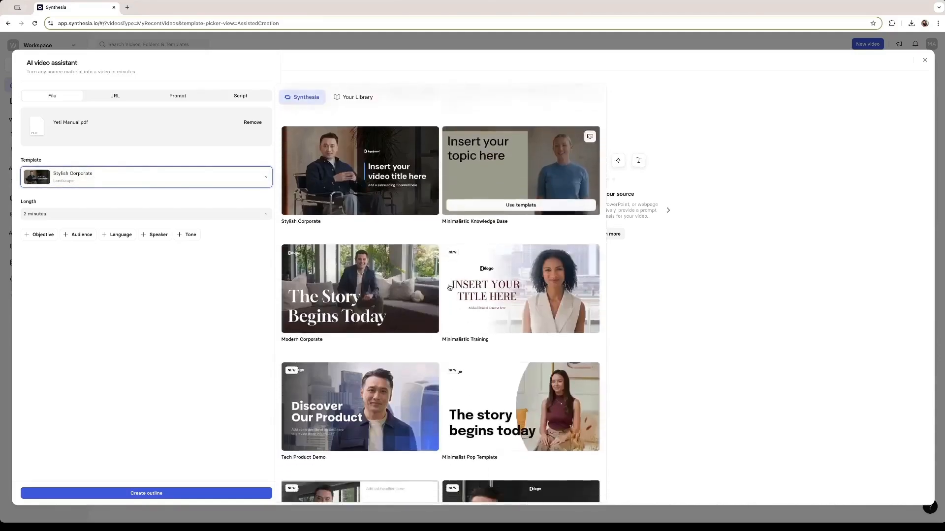
pyautogui.scroll(-9, 448, 288)
pyautogui.scroll(10, 450, 285)
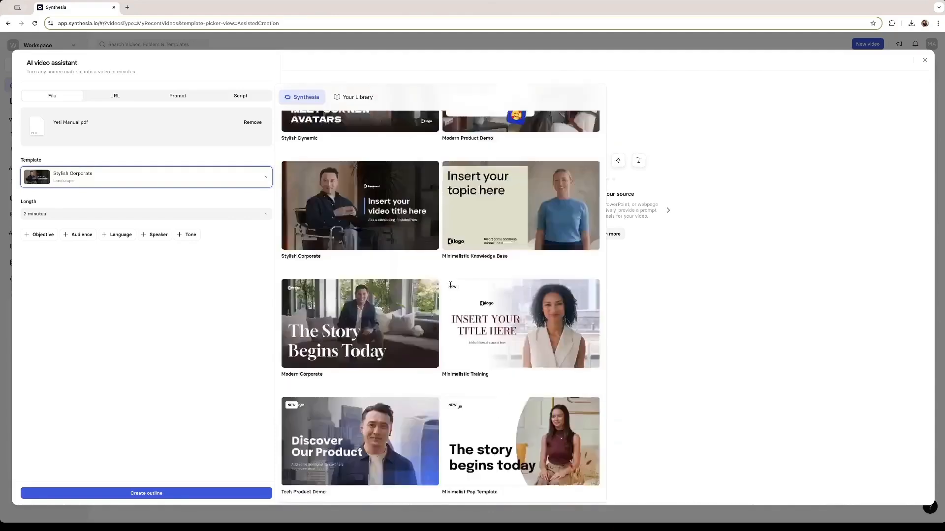
pyautogui.scroll(5, 451, 285)
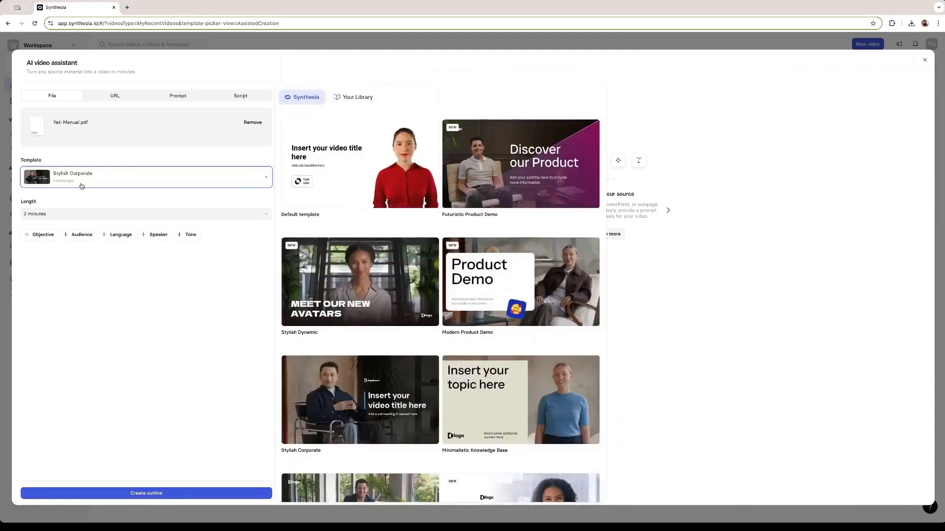
pyautogui.moveTo(400, 375)
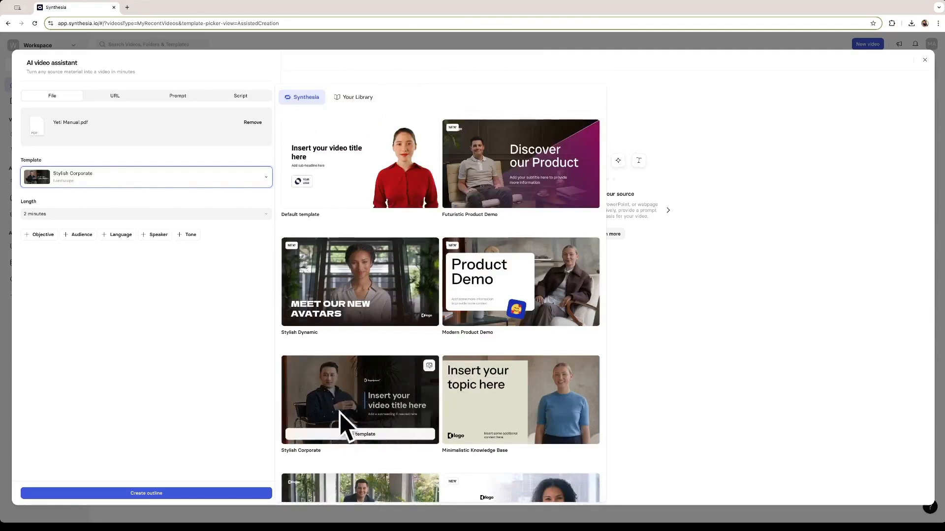
pyautogui.scroll(-5, 341, 418)
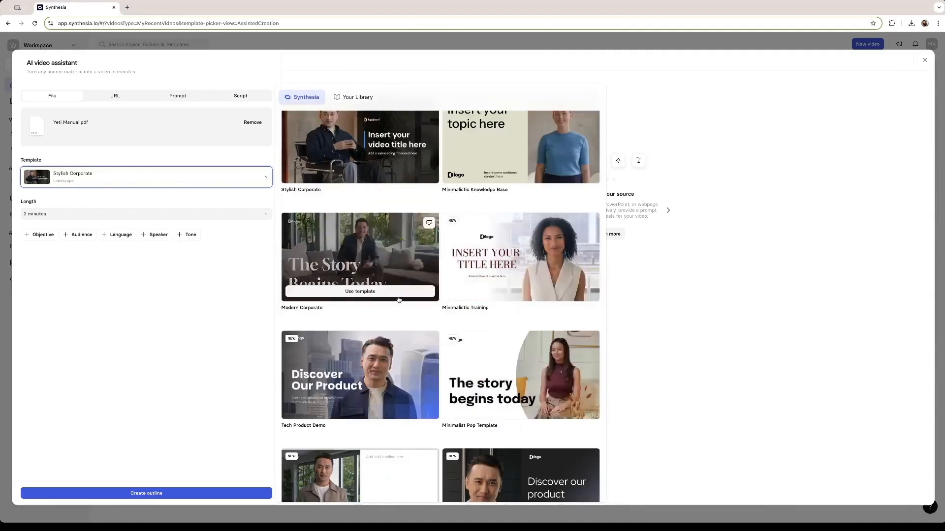
pyautogui.moveTo(373, 409)
pyautogui.scroll(-3, 374, 410)
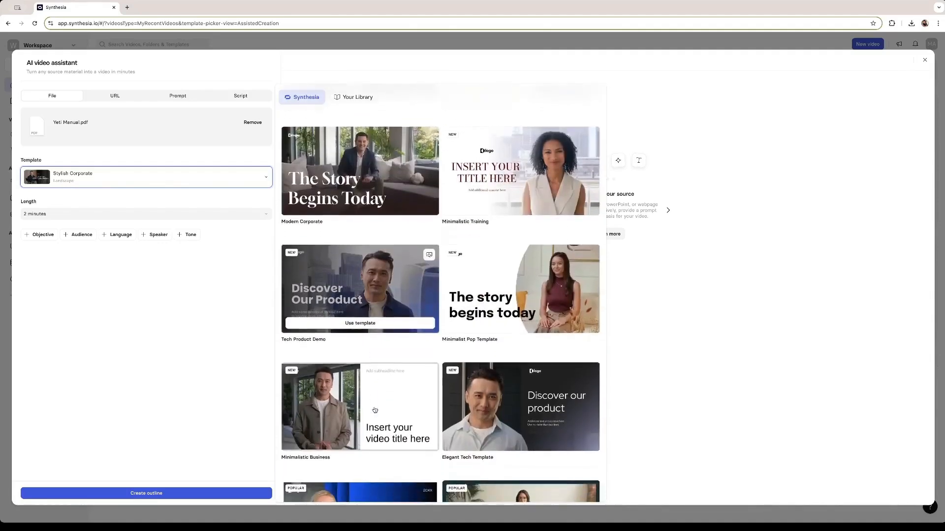
pyautogui.scroll(2, 421, 432)
pyautogui.scroll(3, 421, 432)
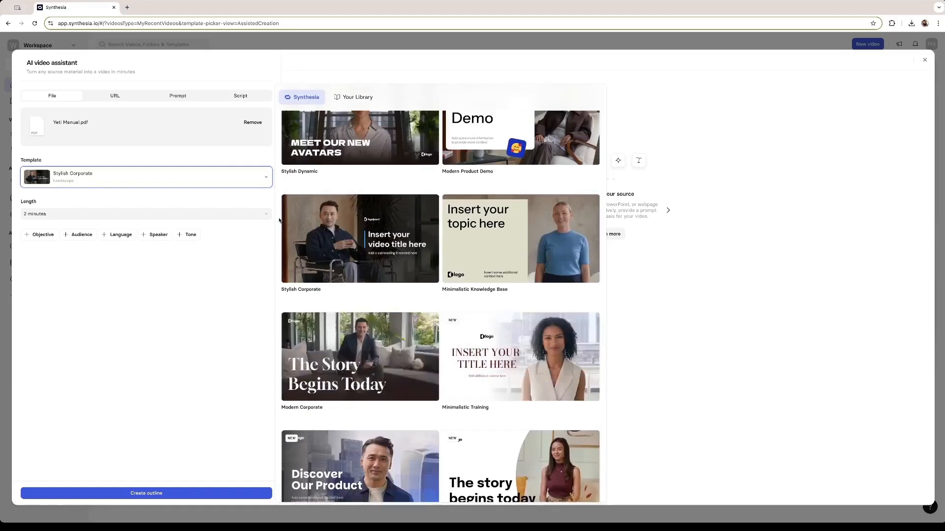
pyautogui.scroll(3, 348, 240)
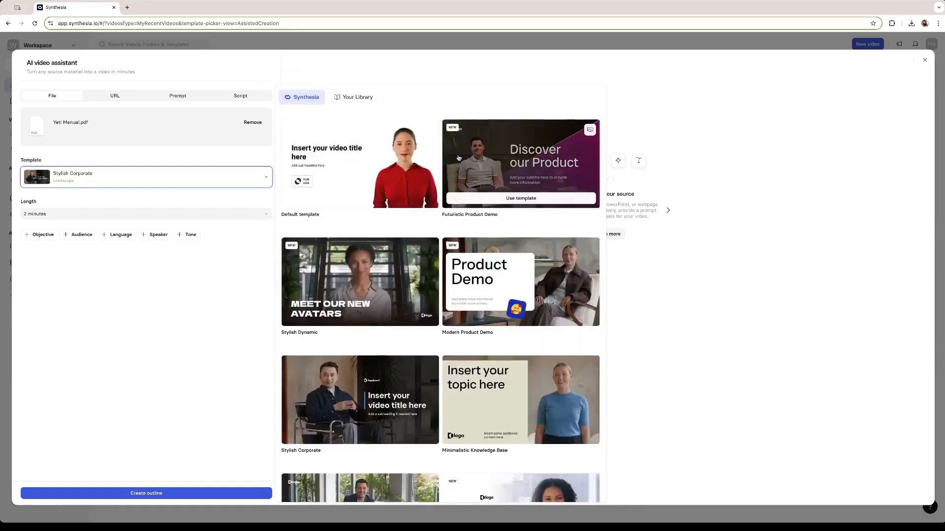
pyautogui.moveTo(474, 171)
pyautogui.click(506, 198)
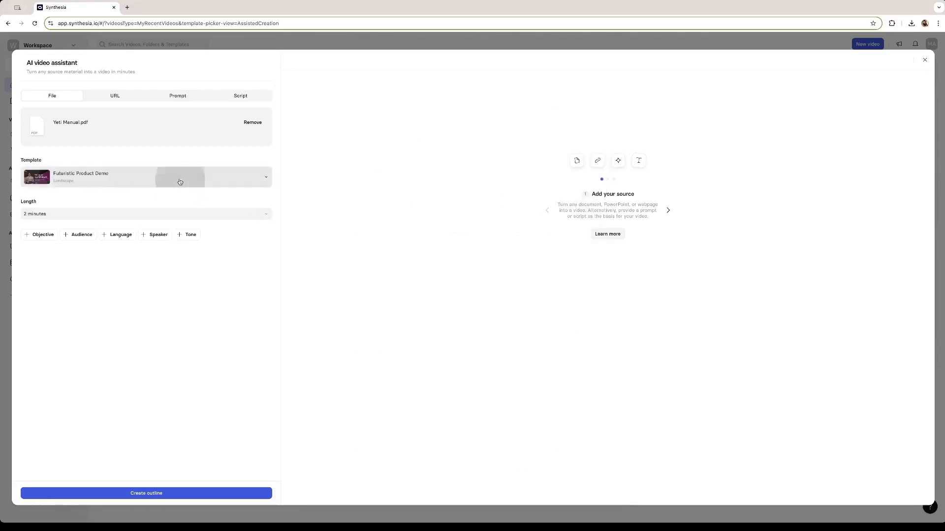
# Set the video length to 1 minute and add the objective "To train new workers of Yeti".
pyautogui.click(114, 216)
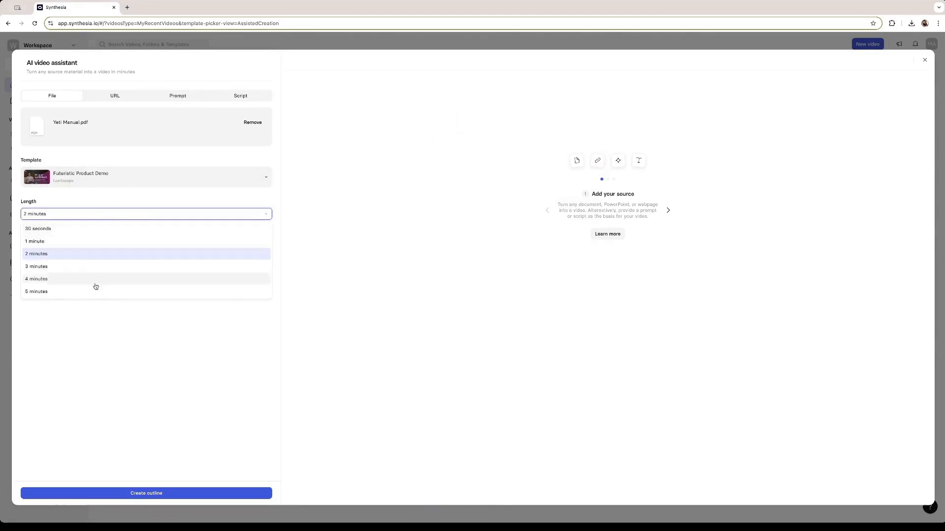
pyautogui.click(61, 242)
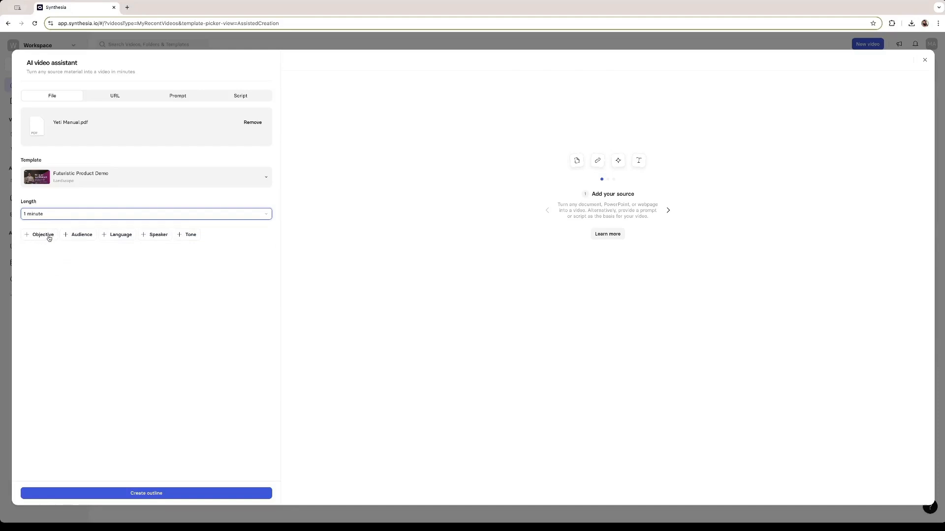
pyautogui.click(49, 236)
pyautogui.write('To train new workers of Yeti')
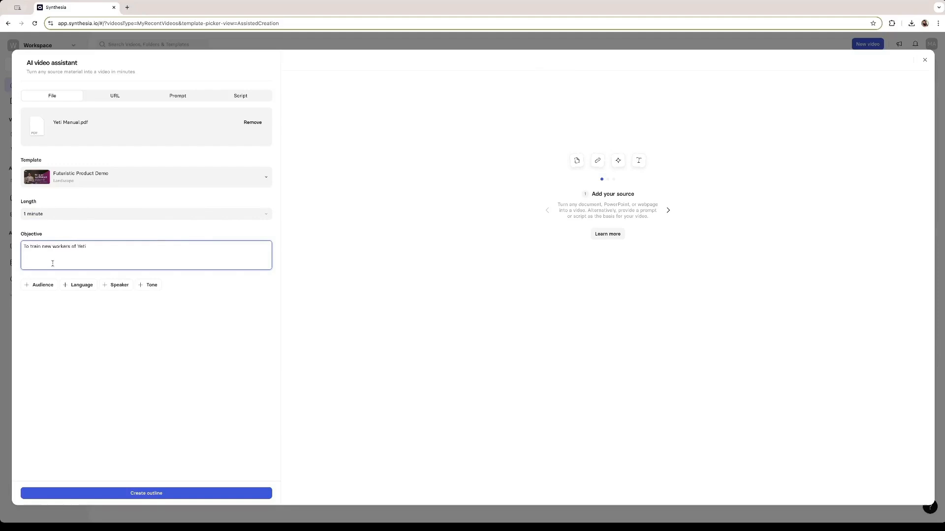
# Add "Employees of Yeti" as the audience and add a language setting with English.
pyautogui.click(31, 285)
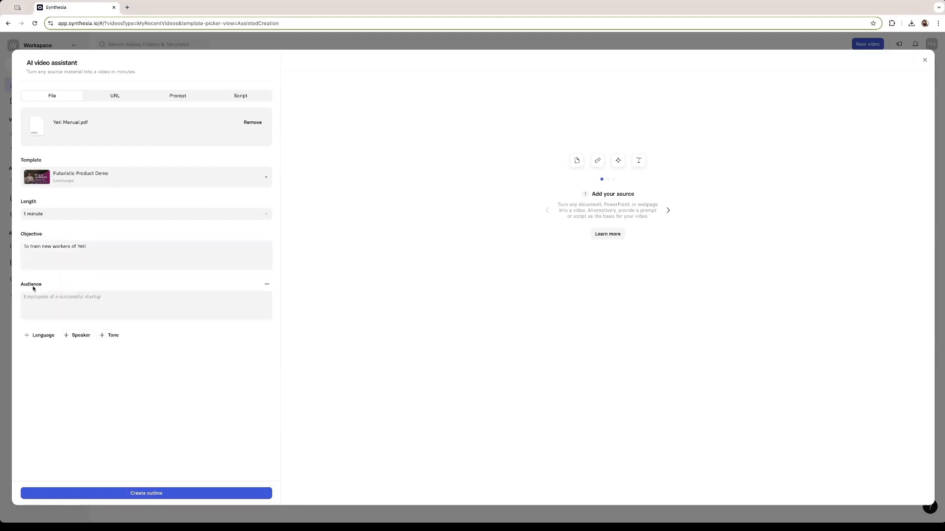
pyautogui.write('Em')
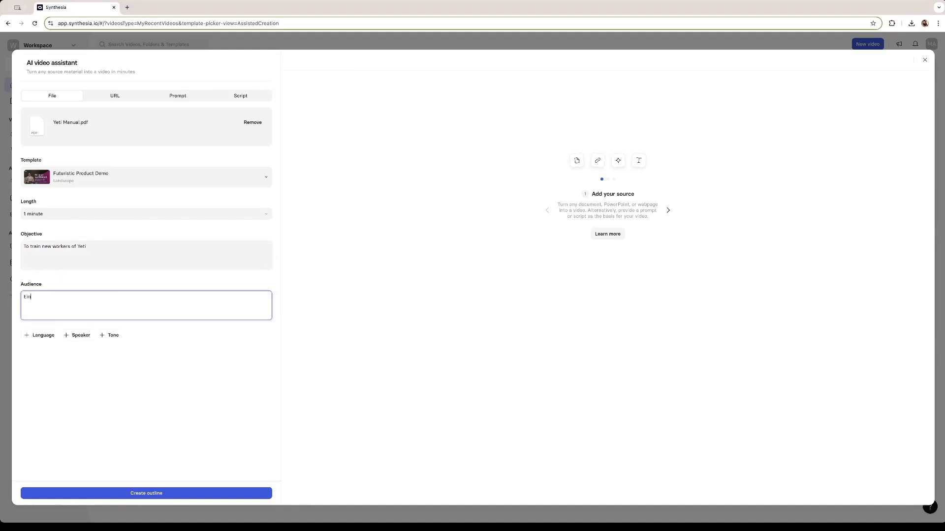
pyautogui.write('ployees of Yeti')
pyautogui.click(41, 335)
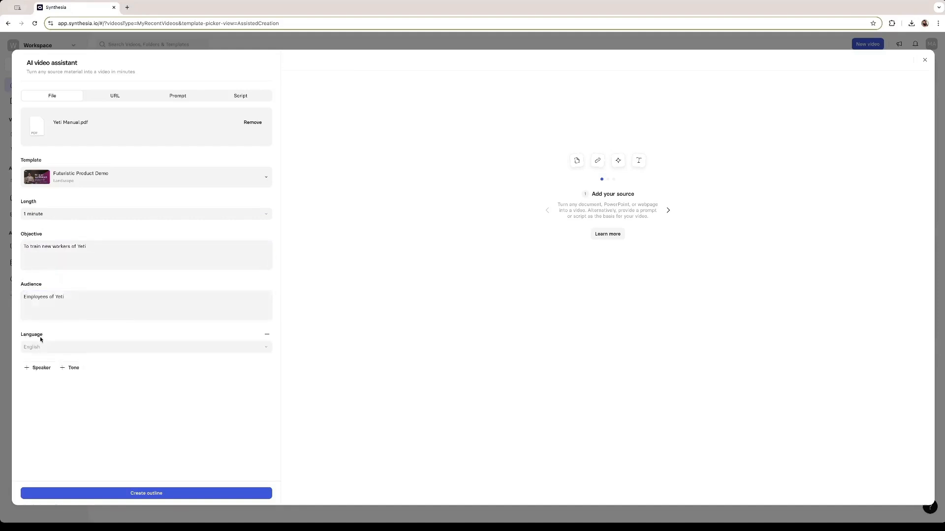
pyautogui.click(64, 348)
pyautogui.click(53, 375)
# Add a speaker description reading "A sound engineer".
pyautogui.click(44, 368)
pyautogui.click(55, 377)
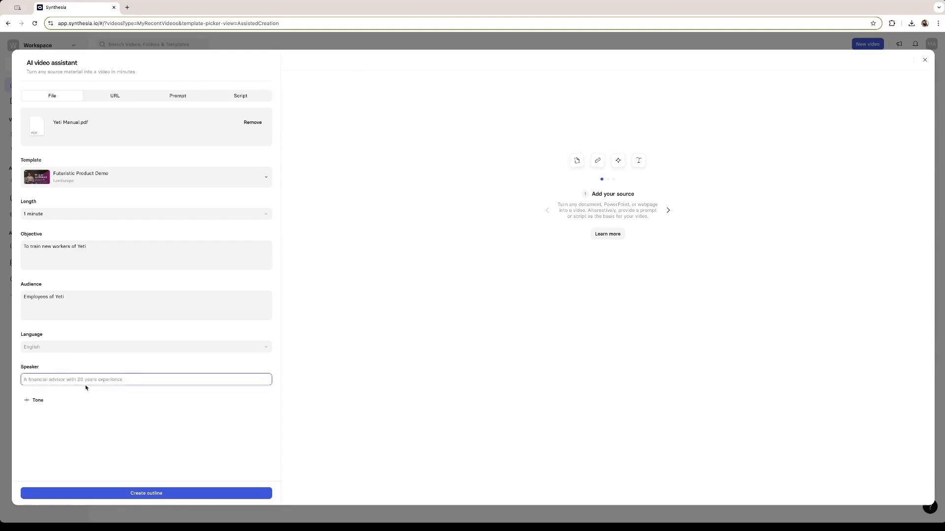
pyautogui.write('An e')
pyautogui.write('und engineer')
# Add the tone "Friendly" and create the video outline from these settings.
pyautogui.click(35, 400)
pyautogui.click(72, 414)
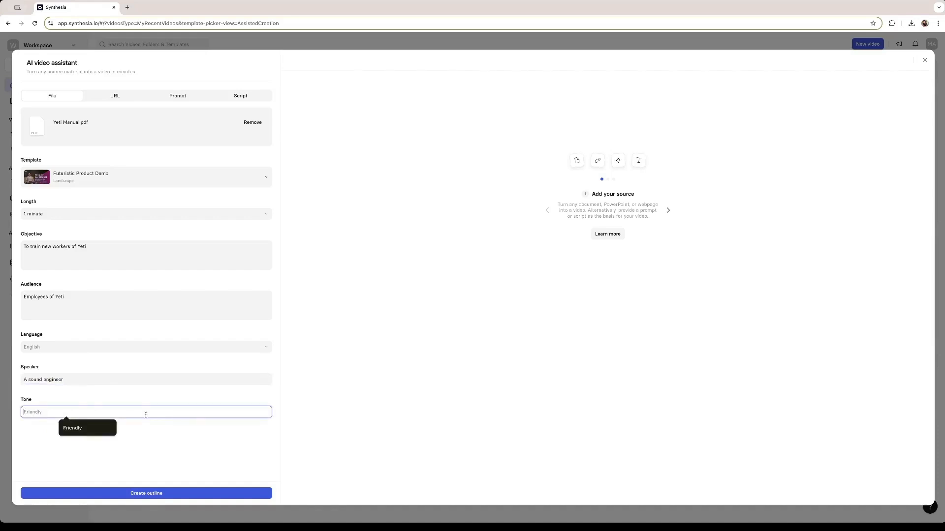
pyautogui.write('Friendly')
pyautogui.press('Tab')
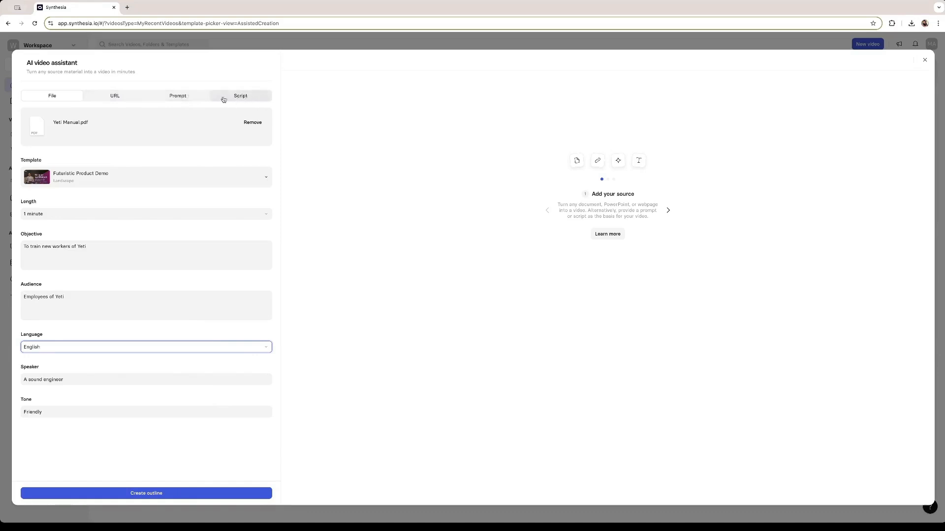
pyautogui.click(160, 493)
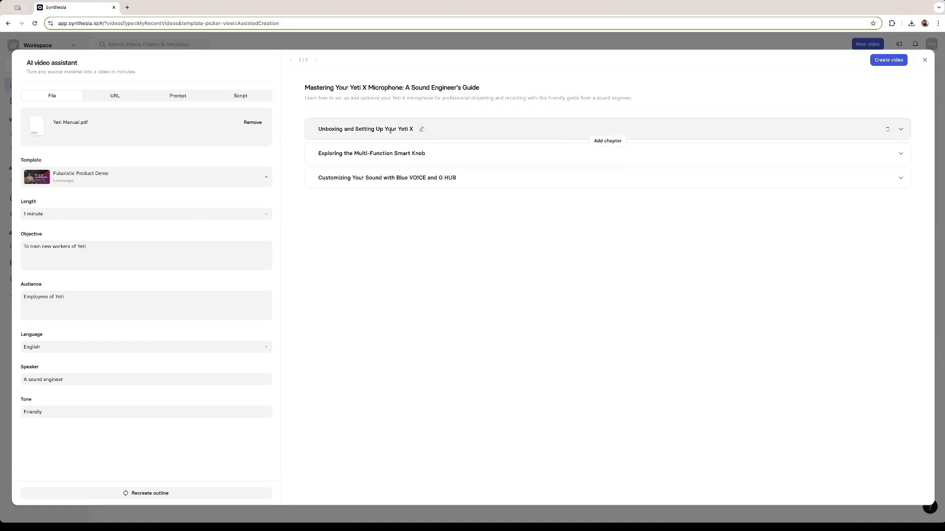
# Examine the bullet points of all three outline chapters, then collapse the chapters again.
pyautogui.click(901, 130)
pyautogui.moveTo(328, 143); pyautogui.dragTo(474, 164)
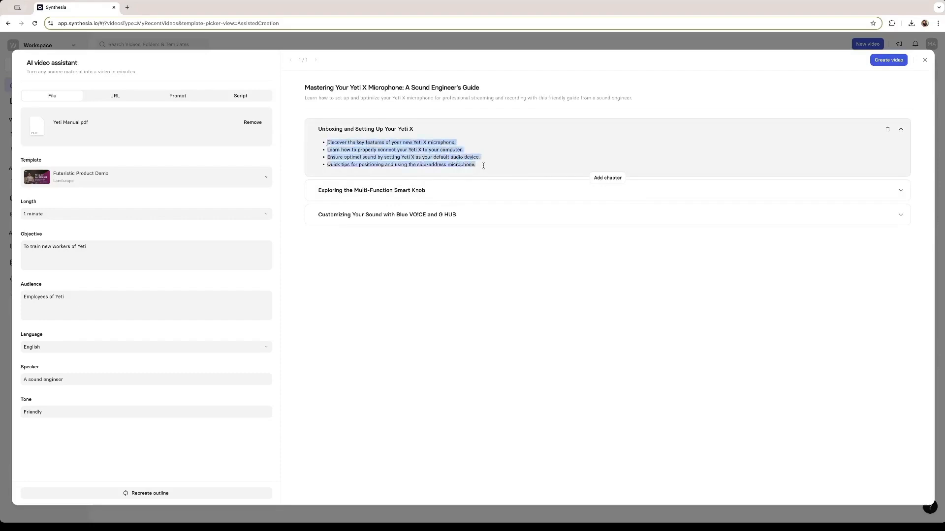
pyautogui.click(474, 167)
pyautogui.moveTo(481, 165); pyautogui.dragTo(442, 184)
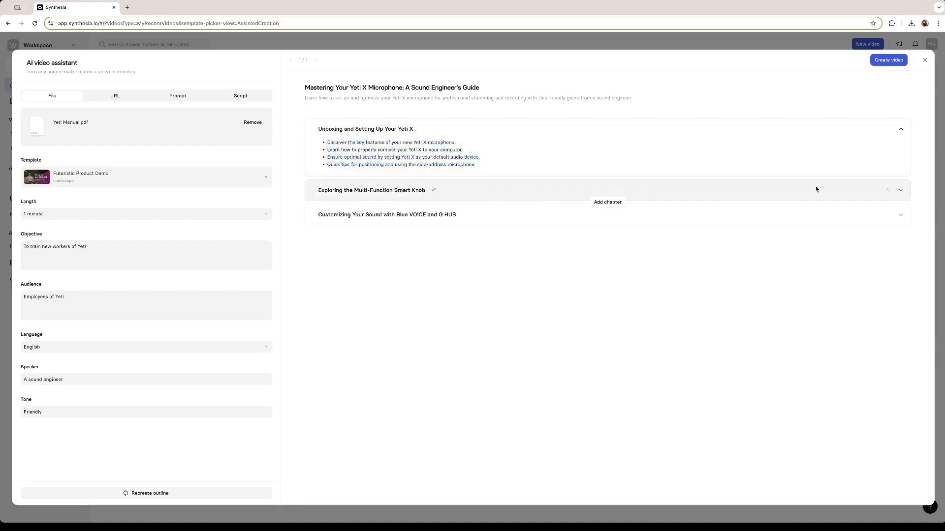
pyautogui.click(901, 190)
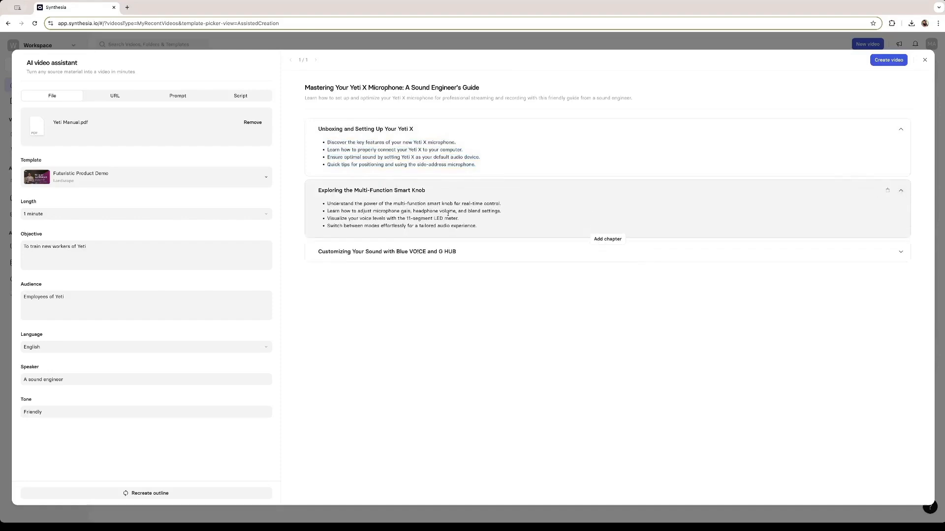
pyautogui.moveTo(481, 226); pyautogui.dragTo(525, 243)
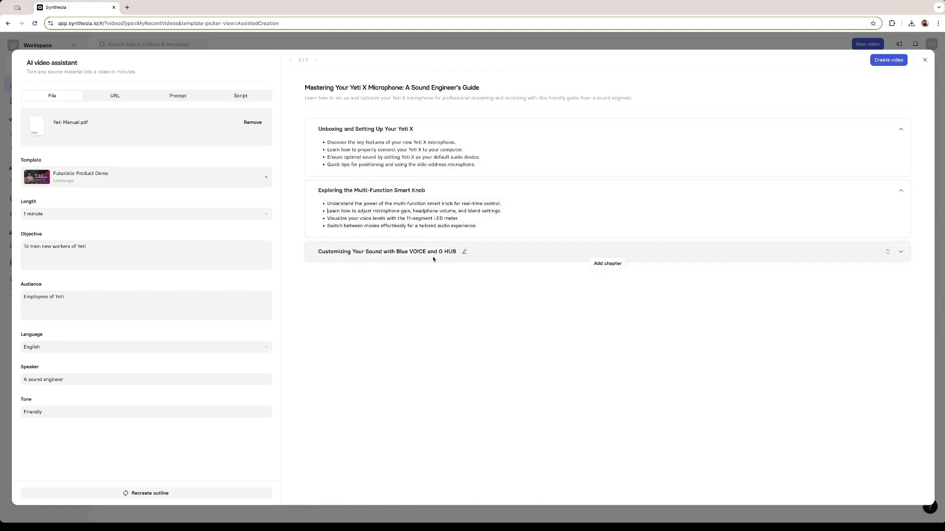
pyautogui.click(901, 255)
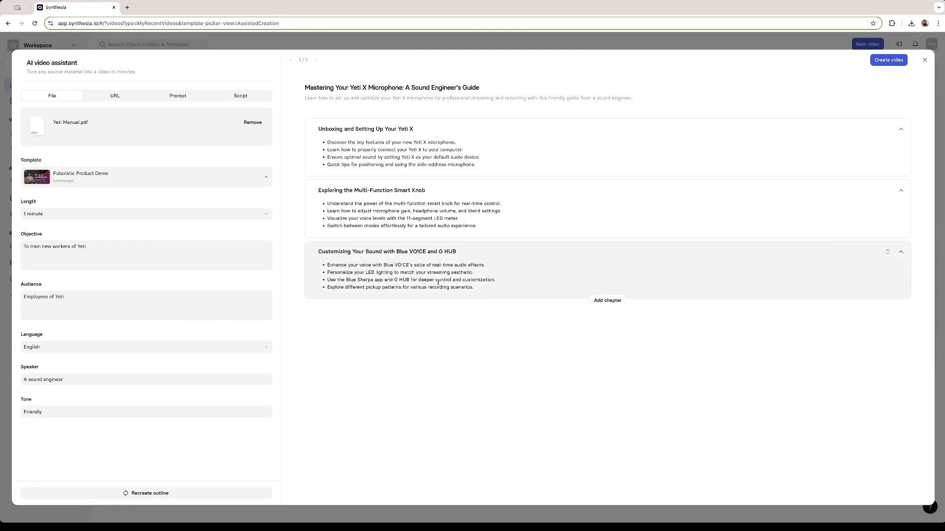
pyautogui.moveTo(476, 287); pyautogui.dragTo(329, 265)
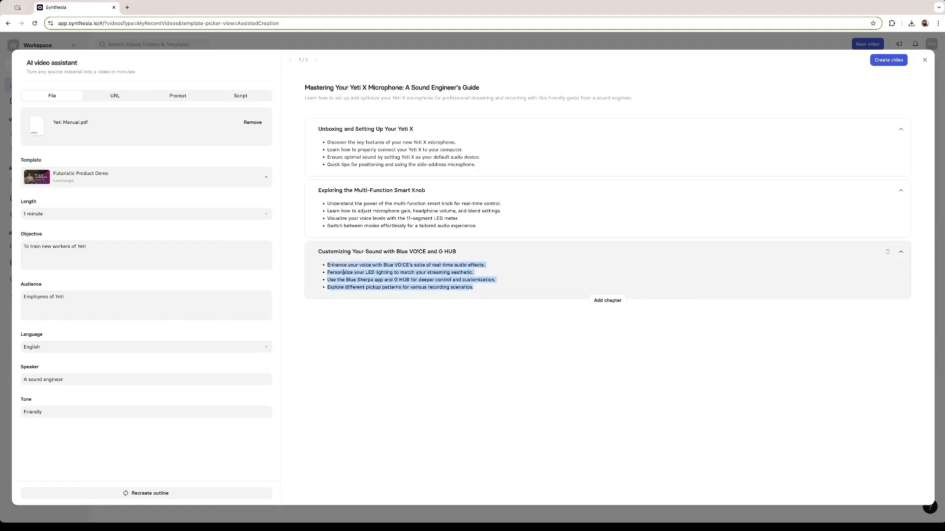
pyautogui.click(333, 266)
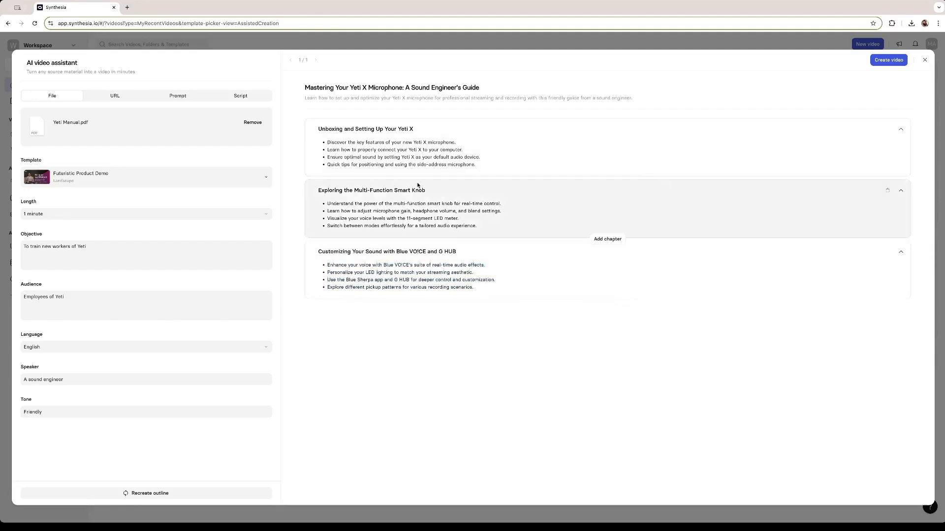
pyautogui.click(900, 191)
pyautogui.click(901, 129)
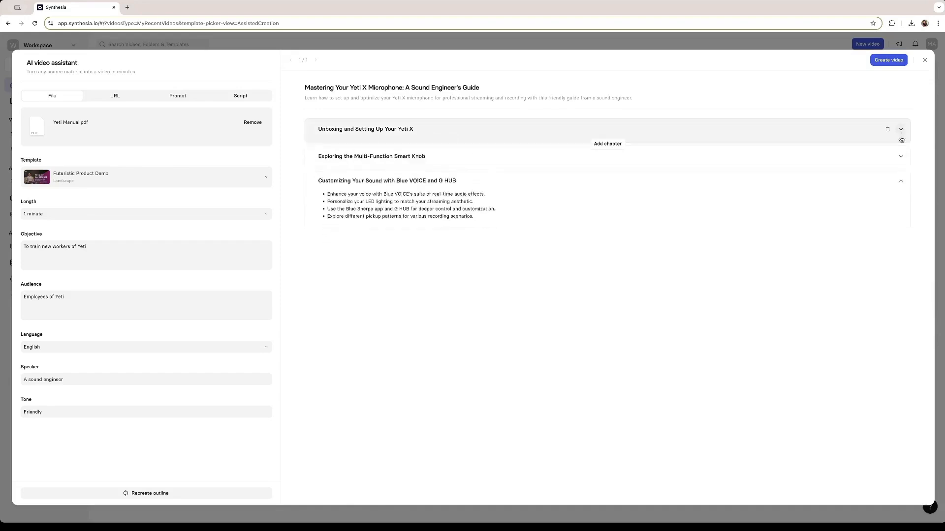
pyautogui.click(899, 177)
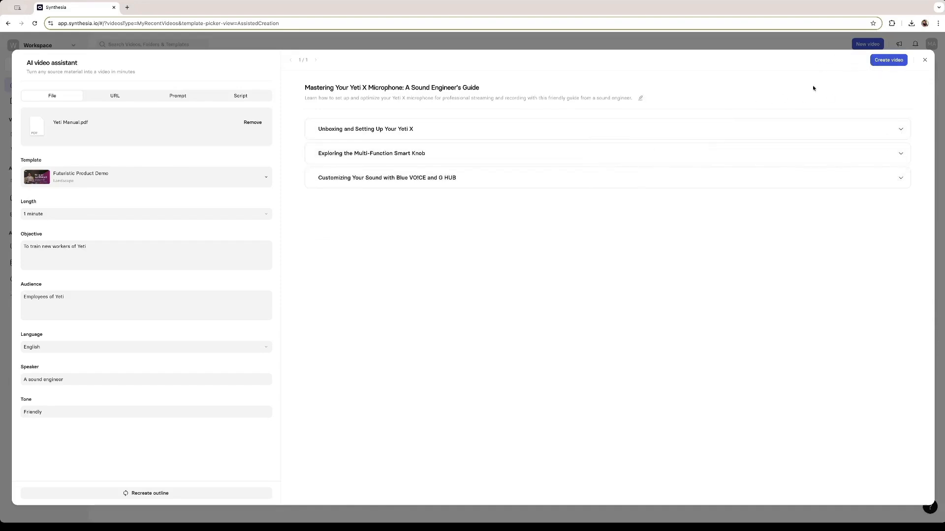
# Create the video scenes from the finished outline and look over the resulting layouts and scripts.
pyautogui.click(882, 61)
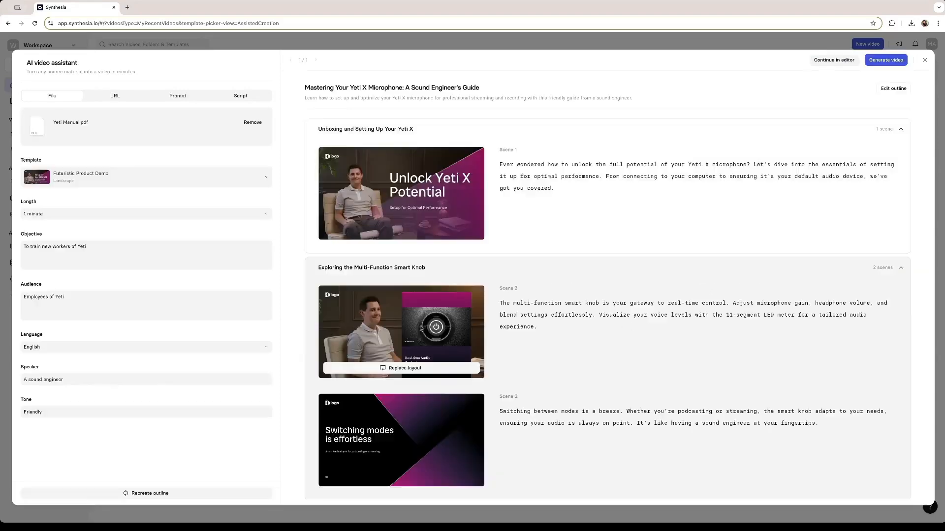
pyautogui.scroll(-2, 420, 307)
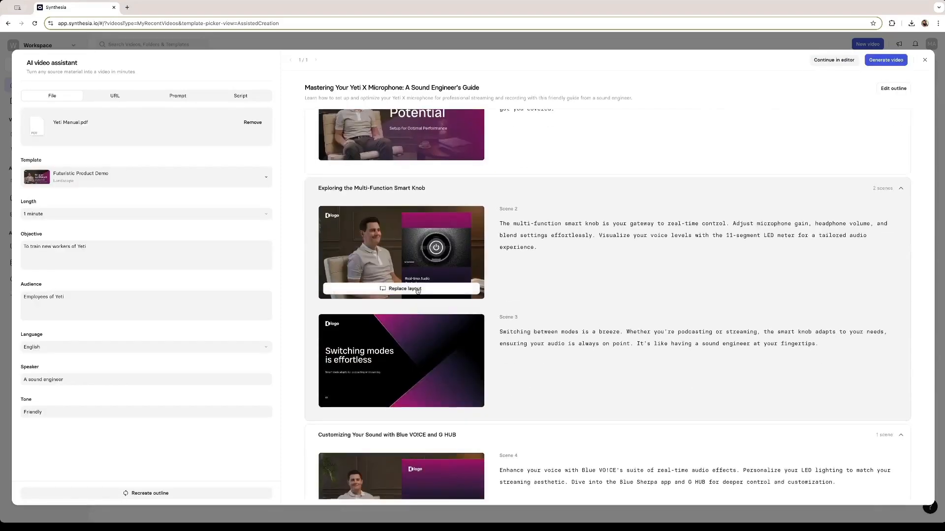
pyautogui.scroll(2, 410, 158)
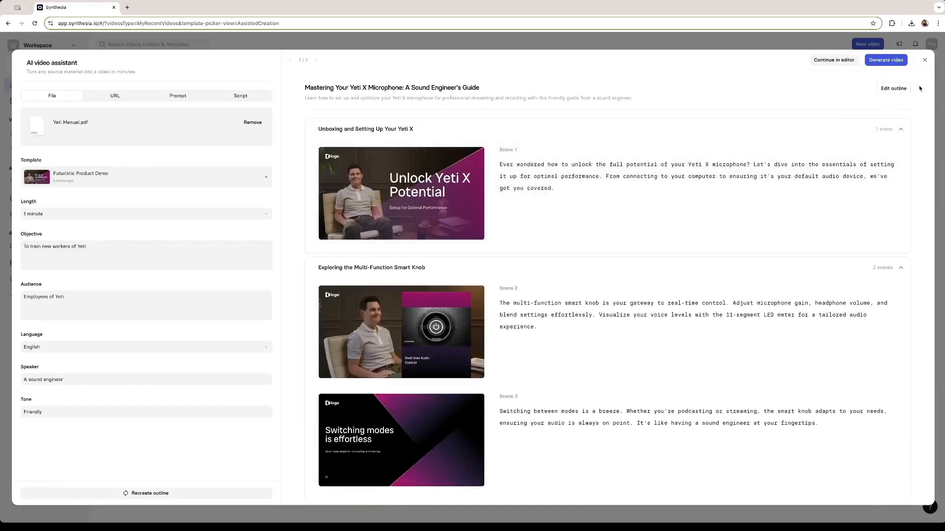
# Check the chapter bullet points in the outline, return to the video, and examine the layout and script of every scene.
pyautogui.click(893, 88)
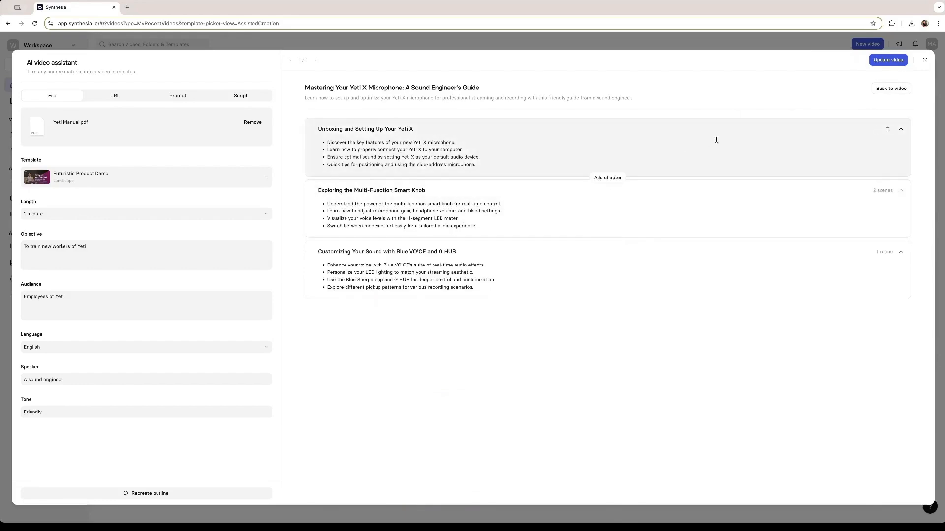
pyautogui.click(890, 88)
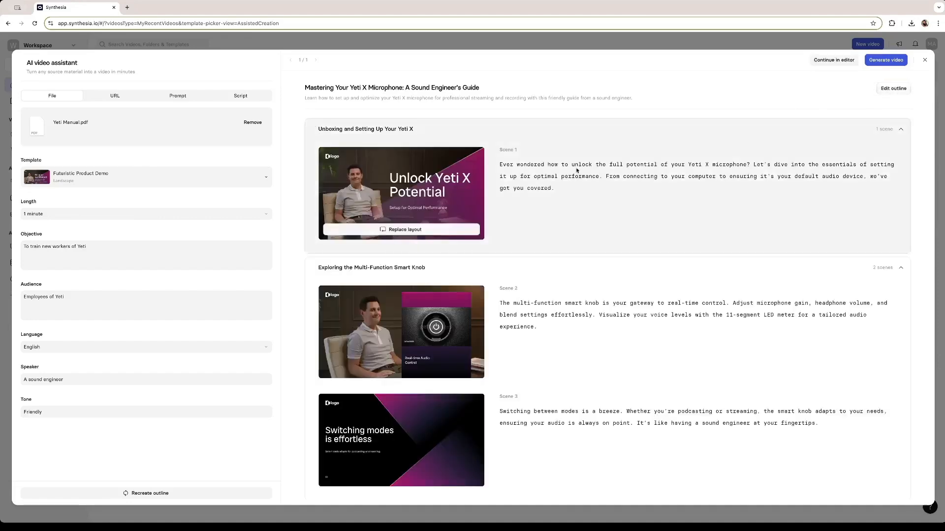
pyautogui.scroll(-3, 581, 197)
pyautogui.scroll(3, 592, 219)
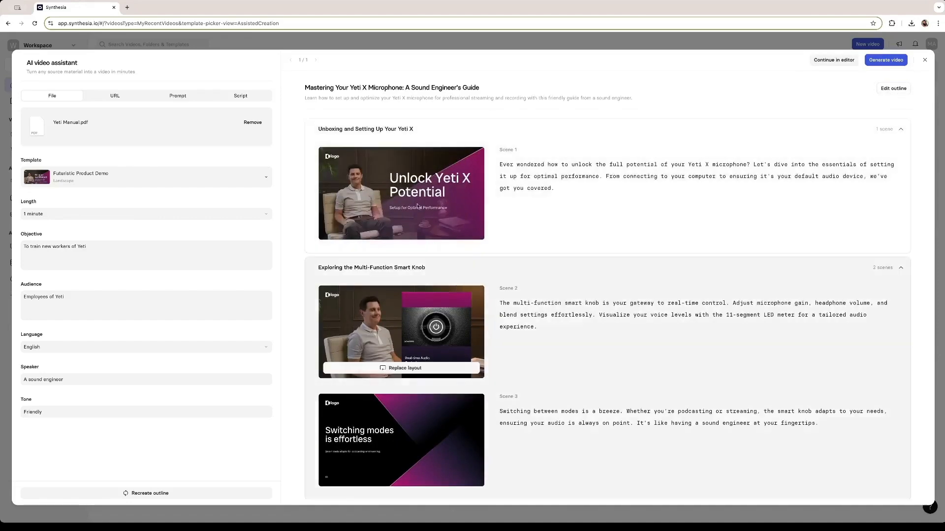
pyautogui.scroll(-1, 510, 384)
pyautogui.scroll(-3, 509, 384)
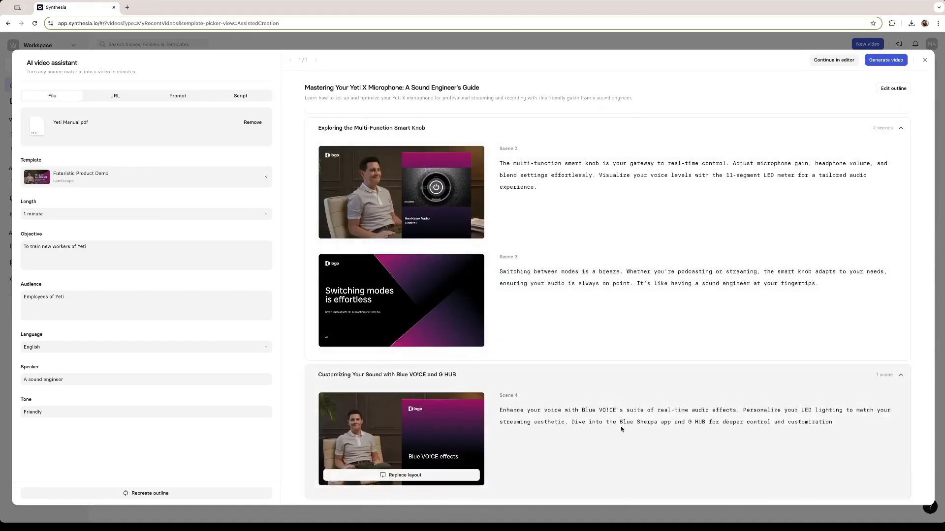
pyautogui.scroll(4, 635, 364)
# Generate the video with the suggested title and description, with burned-in captions turned on.
pyautogui.click(884, 63)
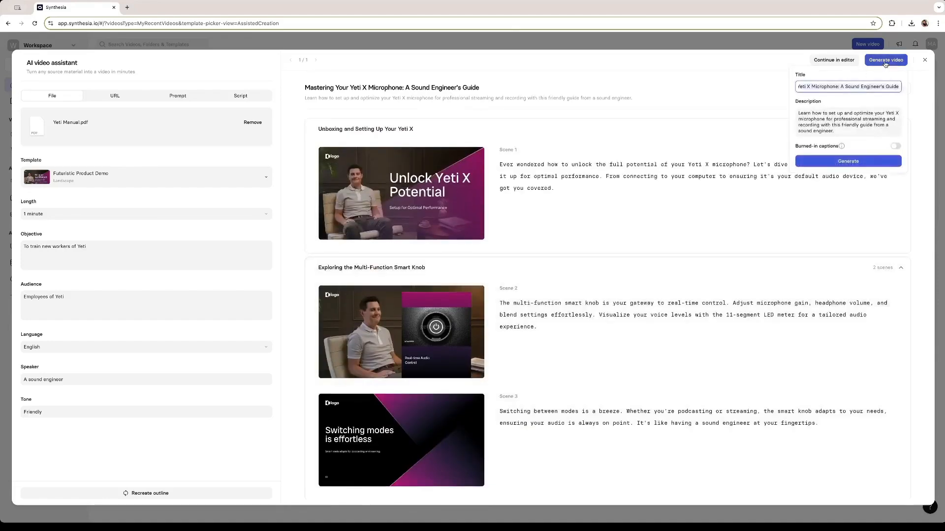
pyautogui.click(821, 88)
pyautogui.hscroll(-3, 821, 86)
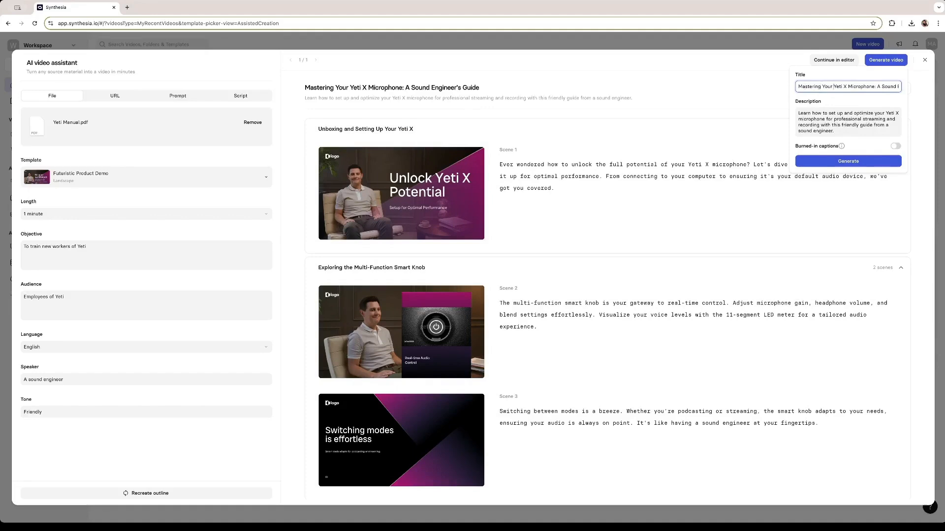
pyautogui.hscroll(3, 897, 87)
pyautogui.click(854, 131)
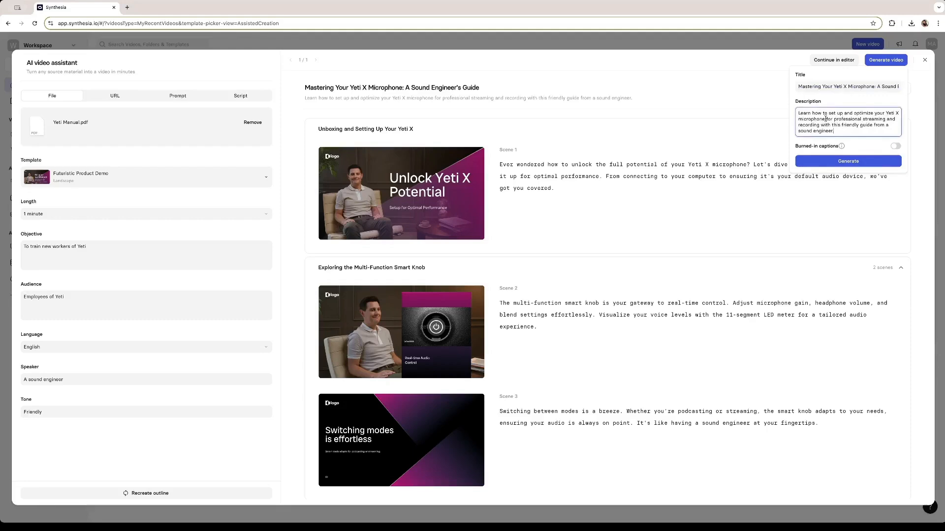
pyautogui.click(896, 148)
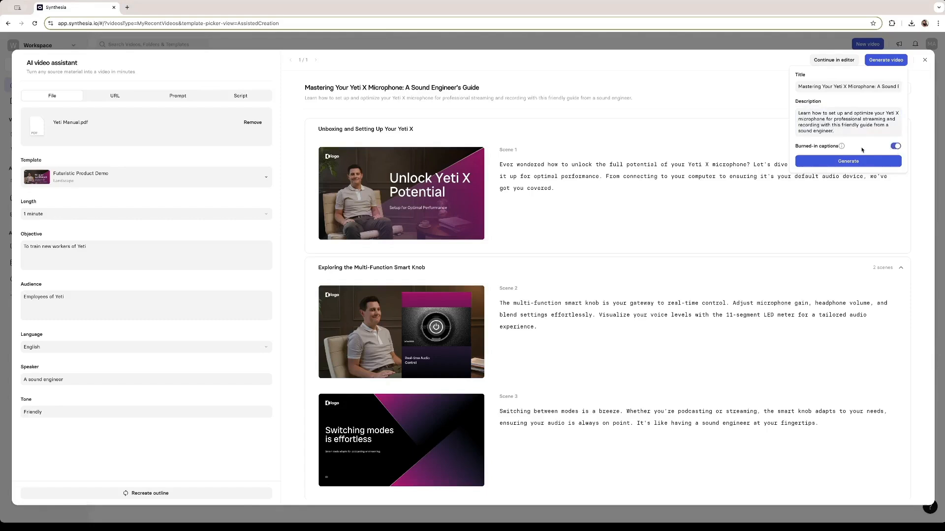
pyautogui.click(855, 162)
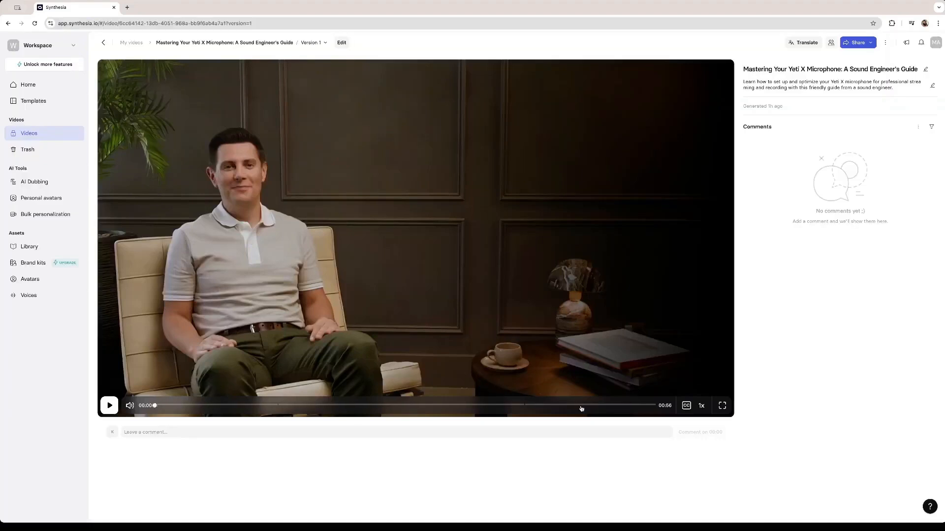
# Play the generated Yeti X microphone video through to its end and dismiss the rating request.
pyautogui.click(109, 405)
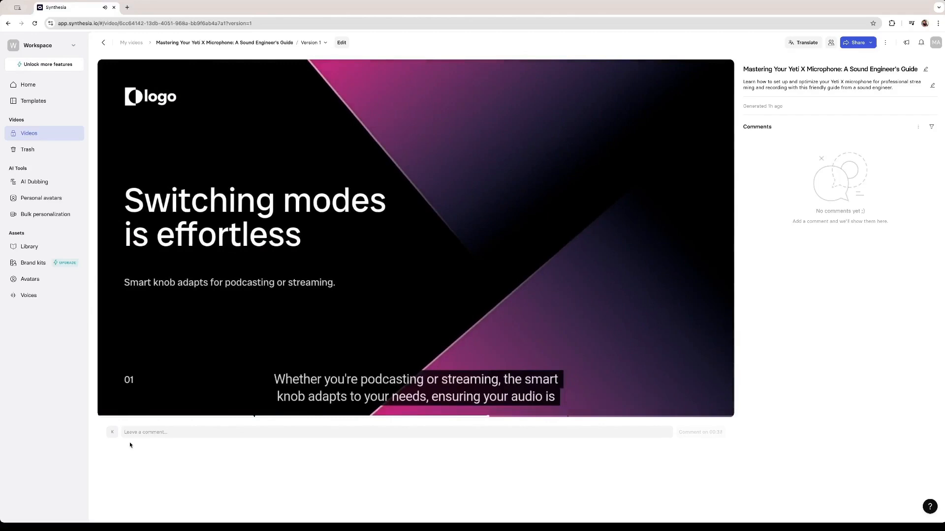
pyautogui.moveTo(282, 352)
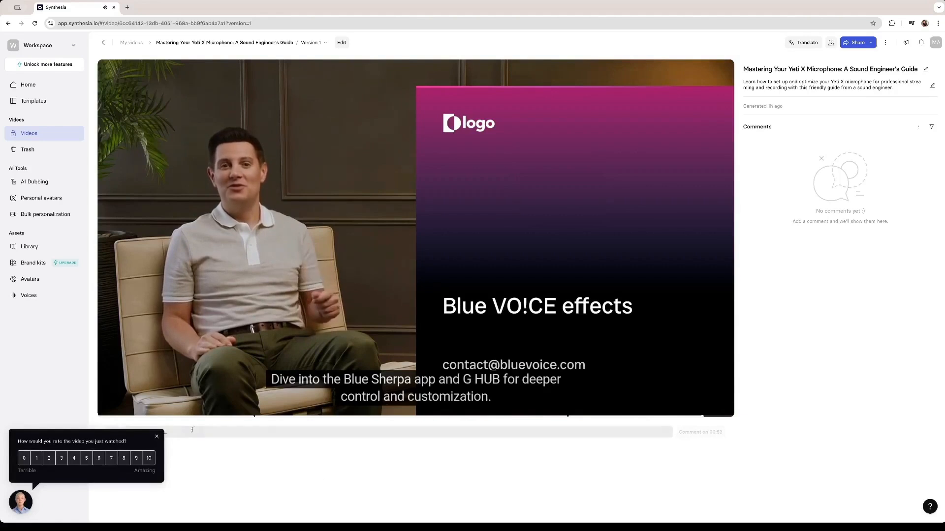
pyautogui.click(156, 438)
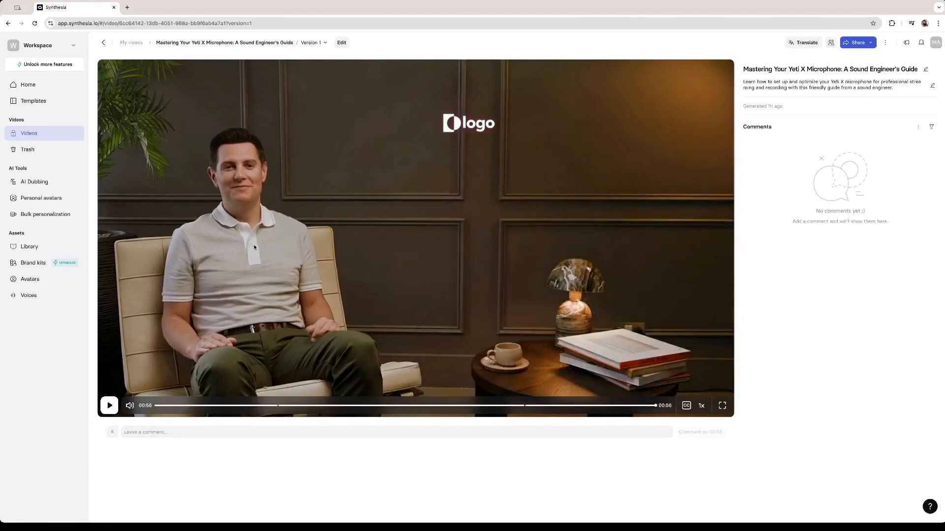
# Spot-check the Yeti X video at several points in its timeline, including about 0:06, 0:42, 0:03, 0:15 and 0:23.
pyautogui.click(208, 405)
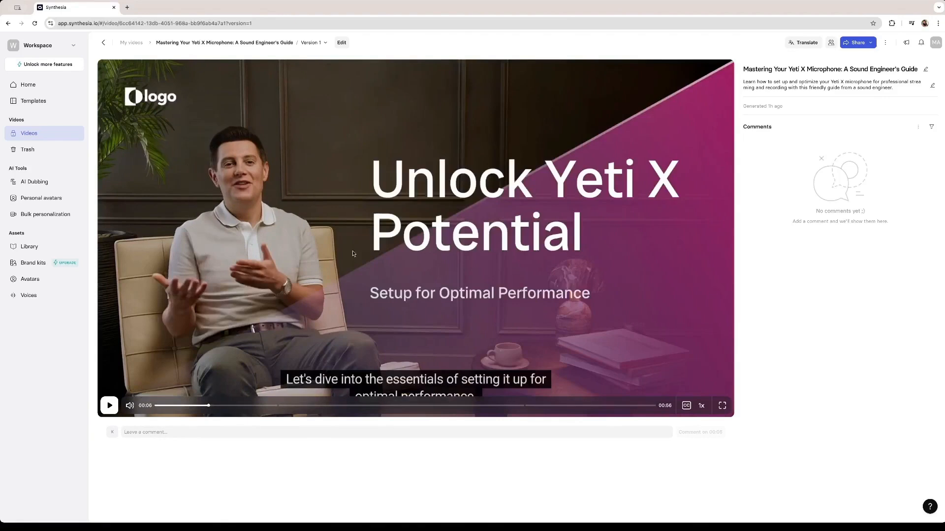
pyautogui.moveTo(173, 407); pyautogui.dragTo(535, 410)
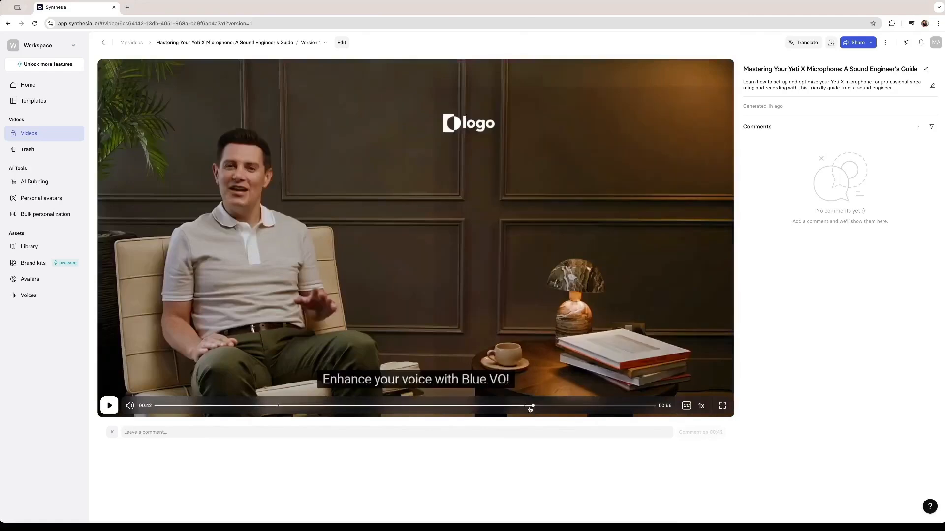
pyautogui.click(184, 404)
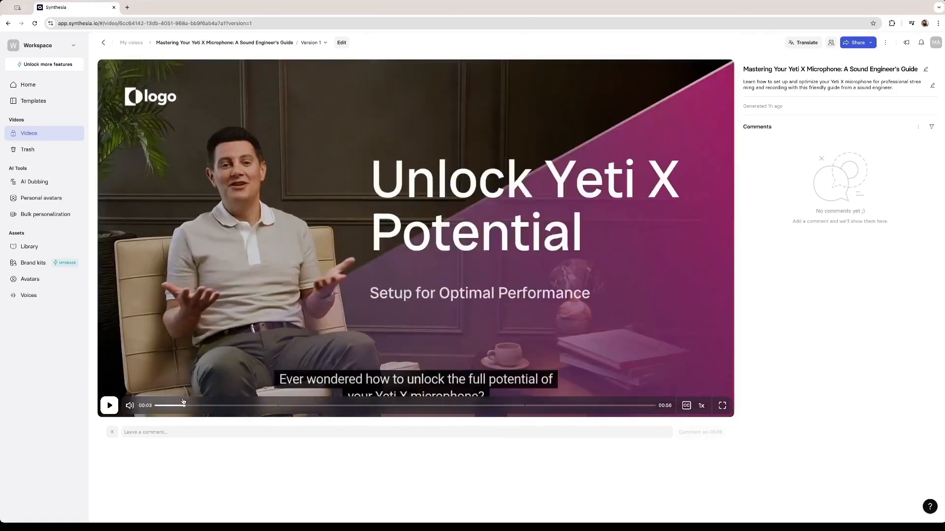
pyautogui.click(296, 406)
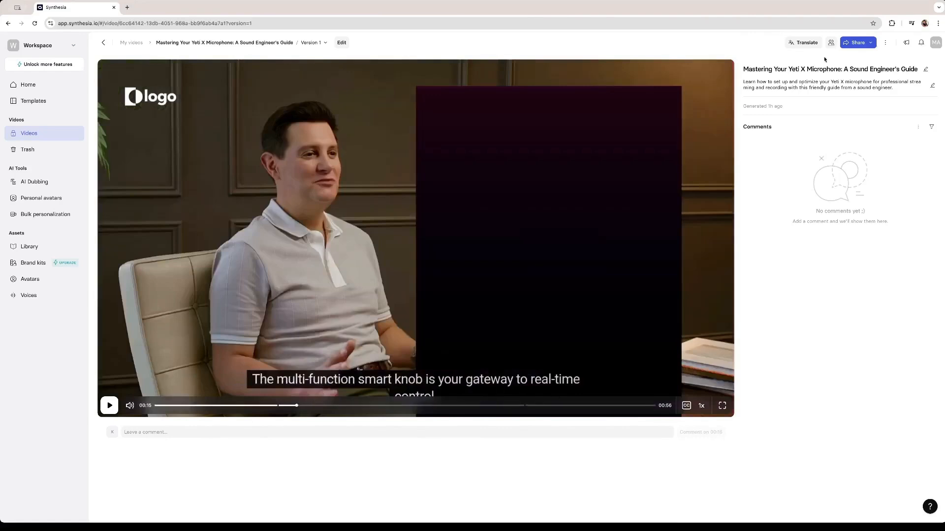
pyautogui.click(369, 405)
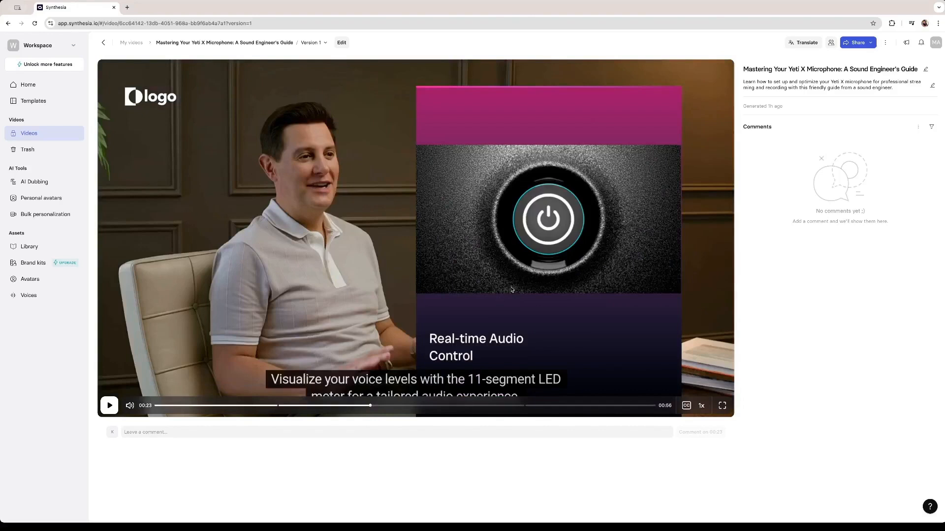
pyautogui.click(166, 407)
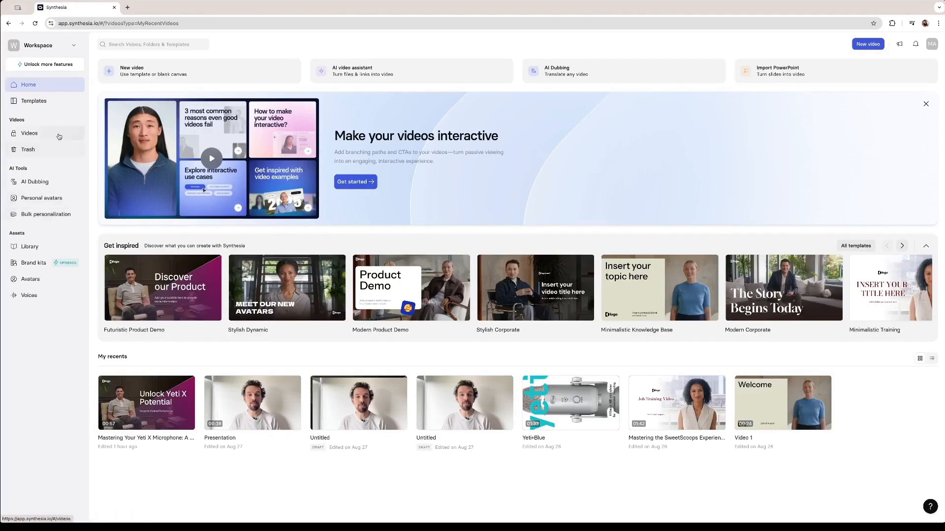
# Start a bulk personalization from the Aesthetic Recruitment First Call template and choose to create a single video instead.
pyautogui.click(37, 211)
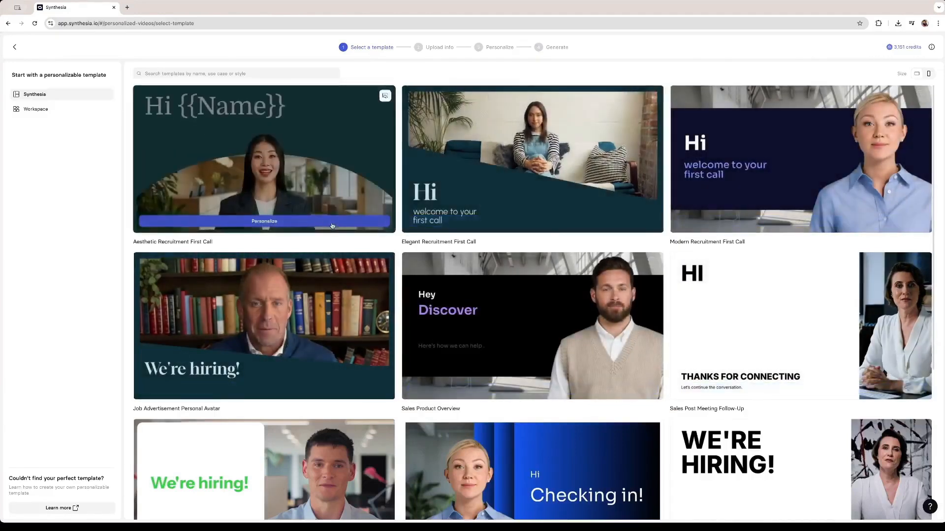
pyautogui.click(332, 222)
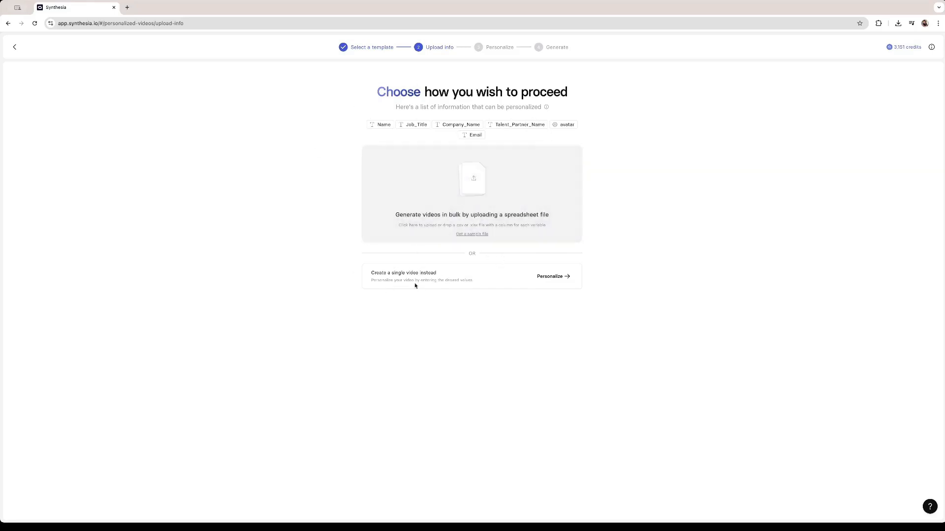
pyautogui.click(449, 281)
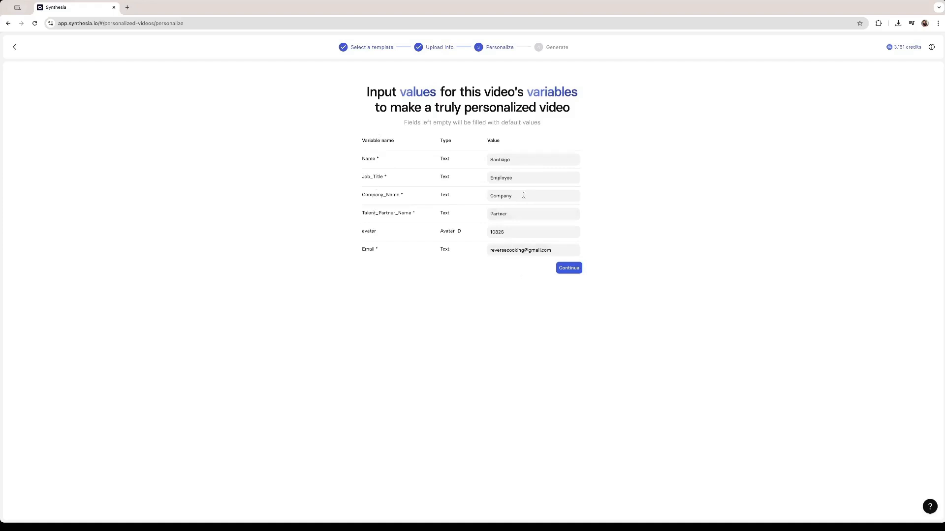
# Generate the personalized video from the filled-in variable values, with a shareable link and no title or description, and start playing it.
pyautogui.click(564, 269)
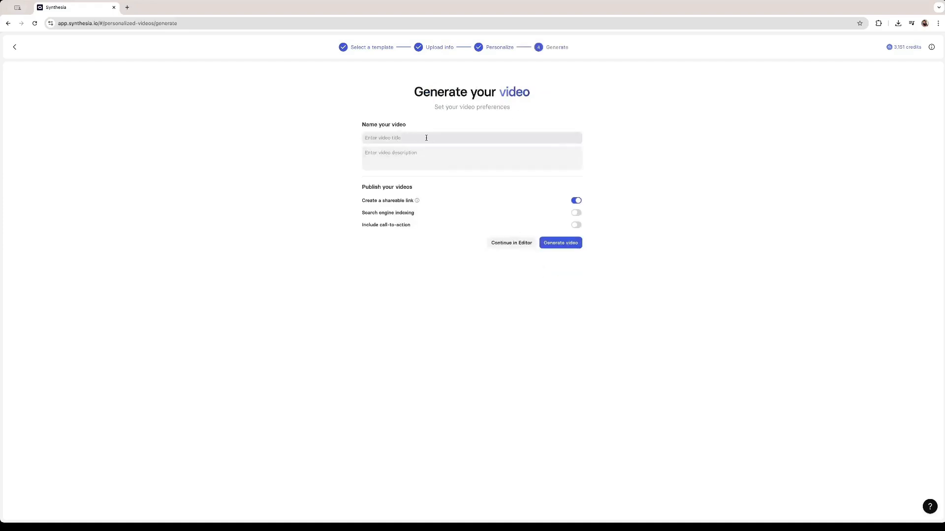
pyautogui.click(456, 160)
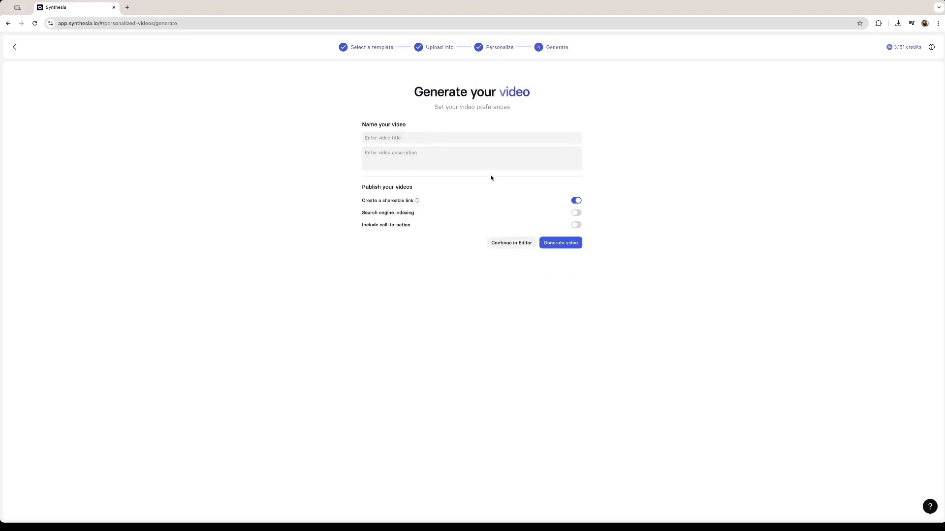
pyautogui.click(559, 247)
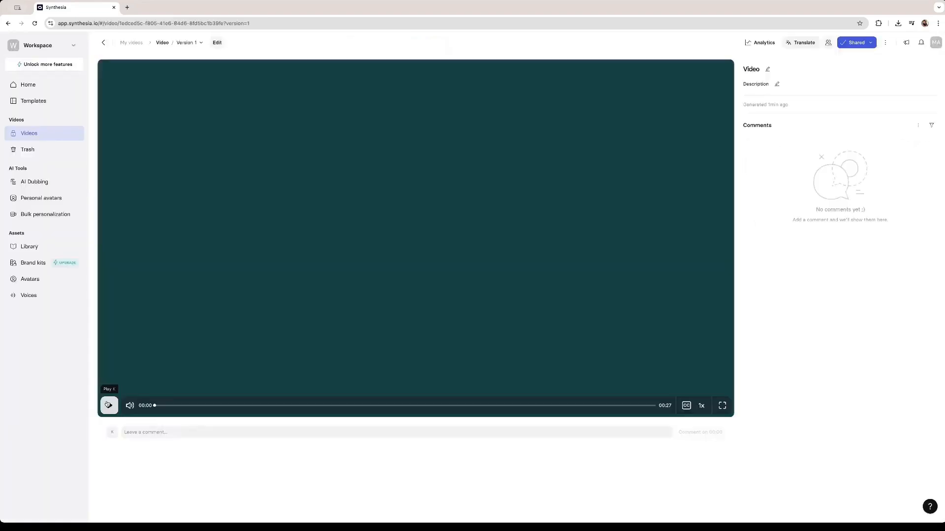
pyautogui.click(109, 405)
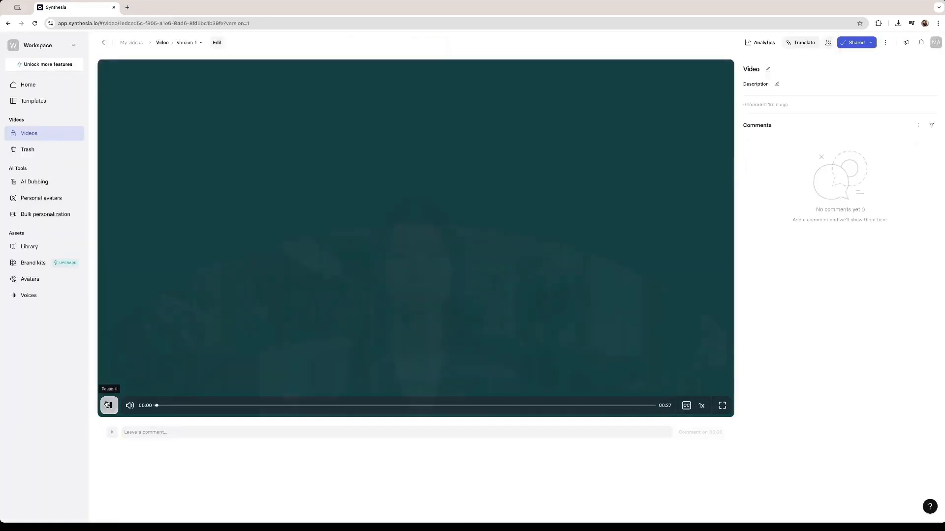